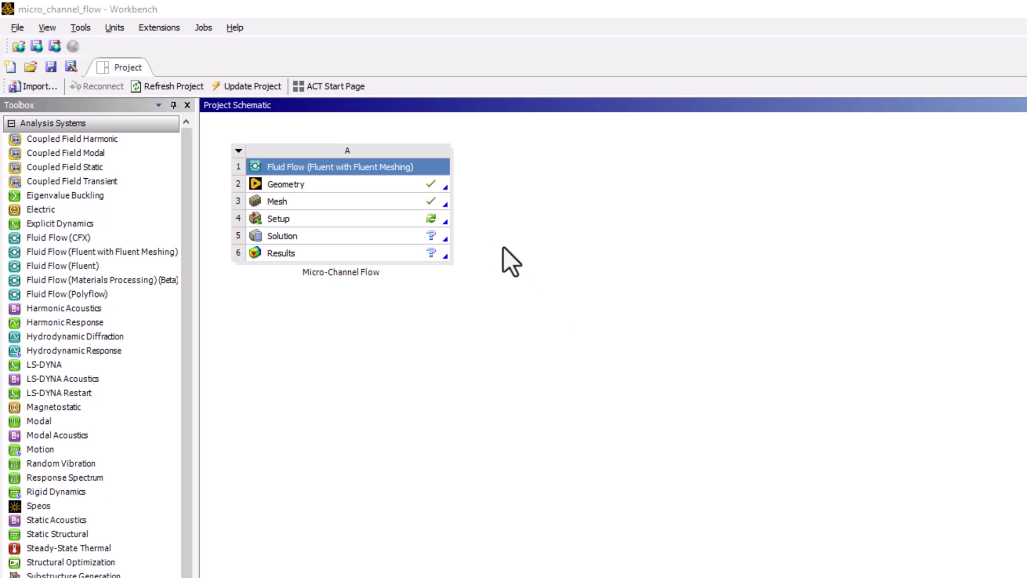
# Open the Micro-Channel Flow system's Setup in Fluent, launching the solver with double precision and 4 solver processes
pyautogui.doubleClick(401, 218)
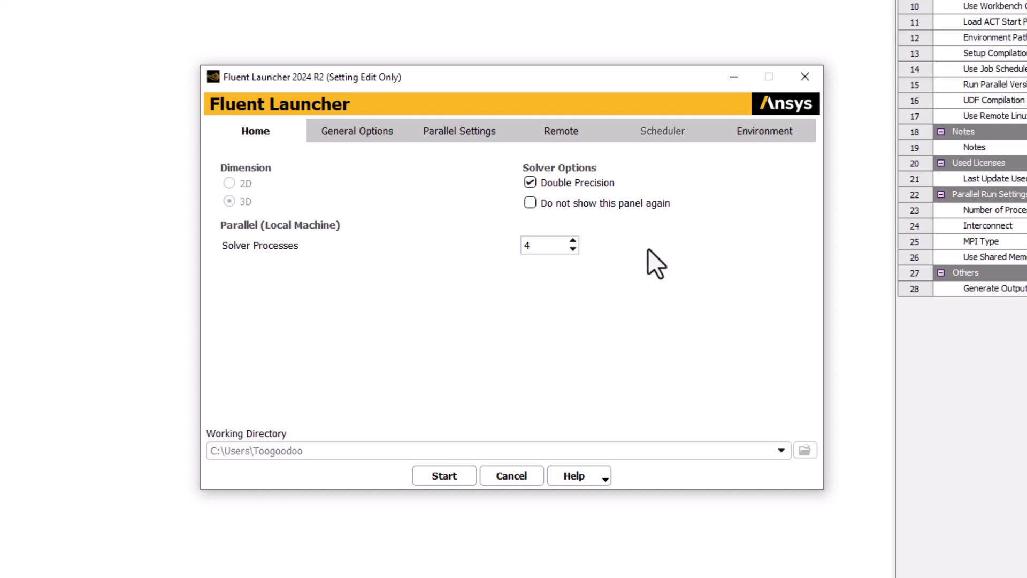
pyautogui.click(443, 478)
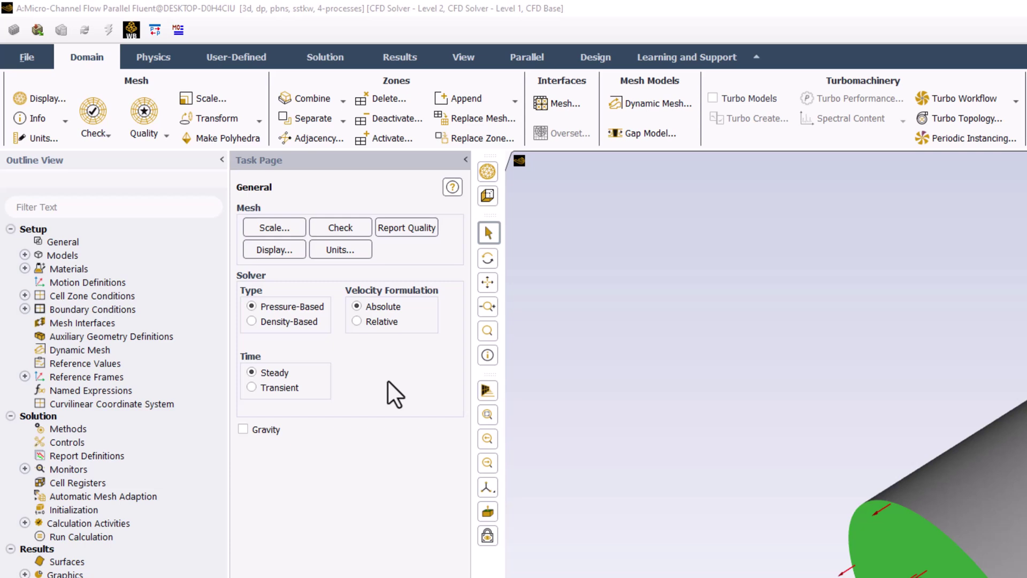
# Set the viscous model to Laminar
pyautogui.click(25, 255)
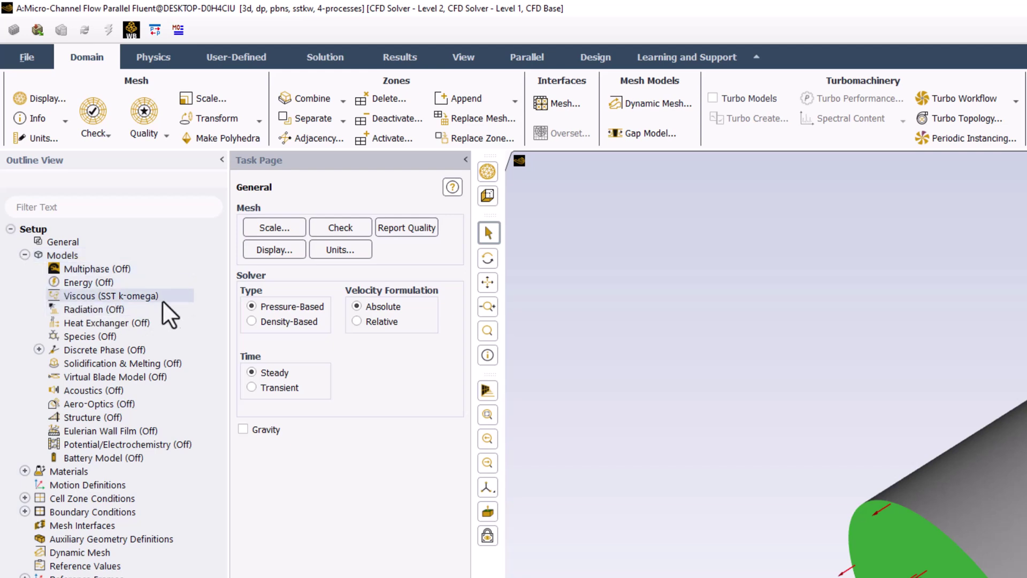
pyautogui.click(179, 298)
pyautogui.doubleClick(179, 298)
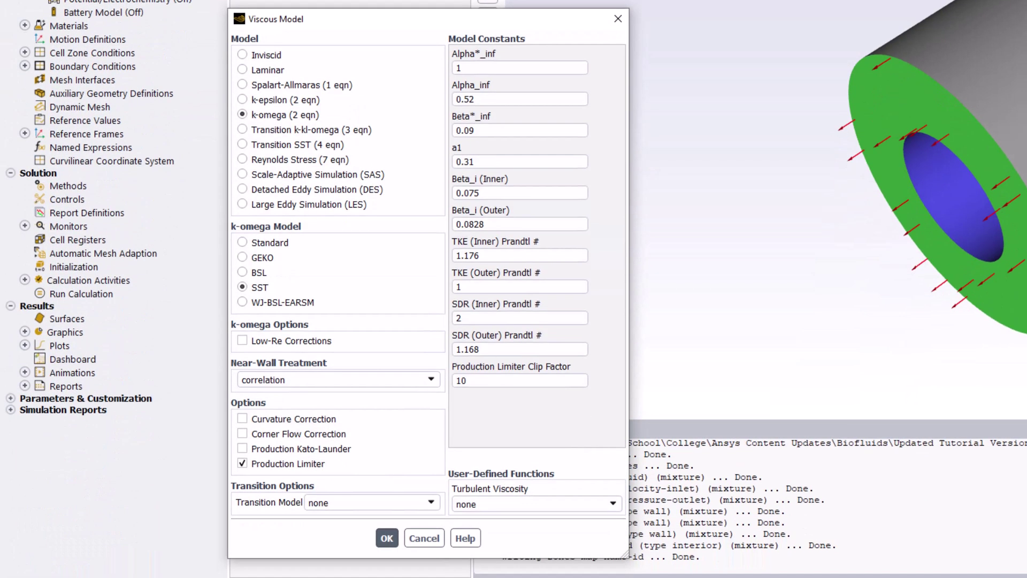
pyautogui.click(267, 70)
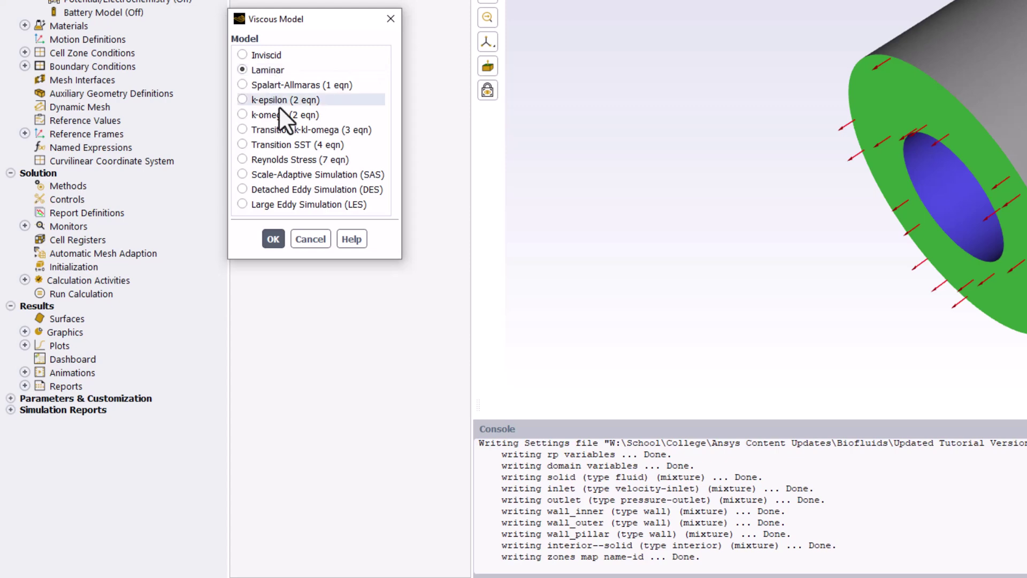
pyautogui.click(273, 239)
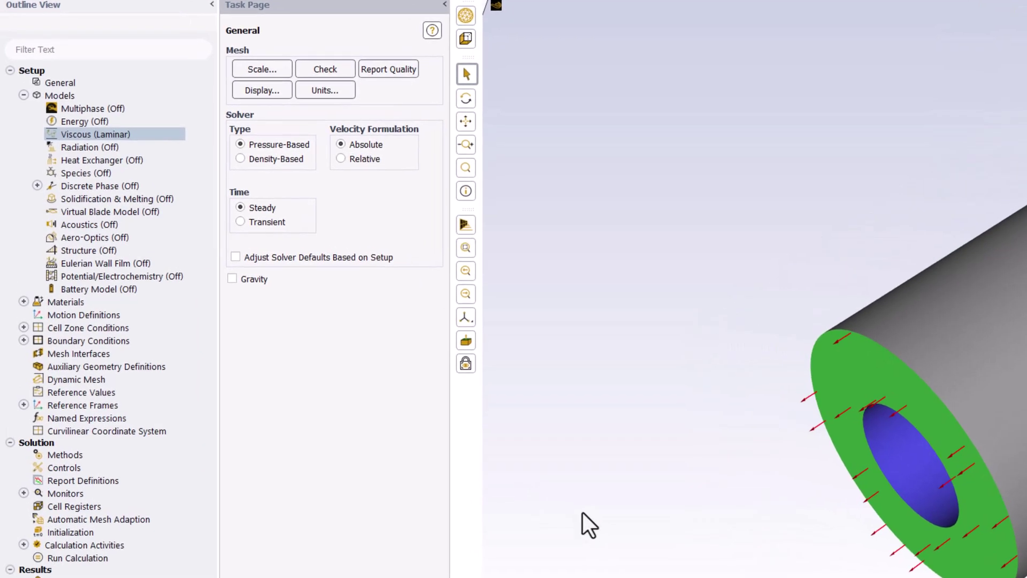
# Edit the fluid material air, setting a constant density of 997 kg/m³ and a constant viscosity of 8.55E-4 kg/(m s)
pyautogui.click(23, 302)
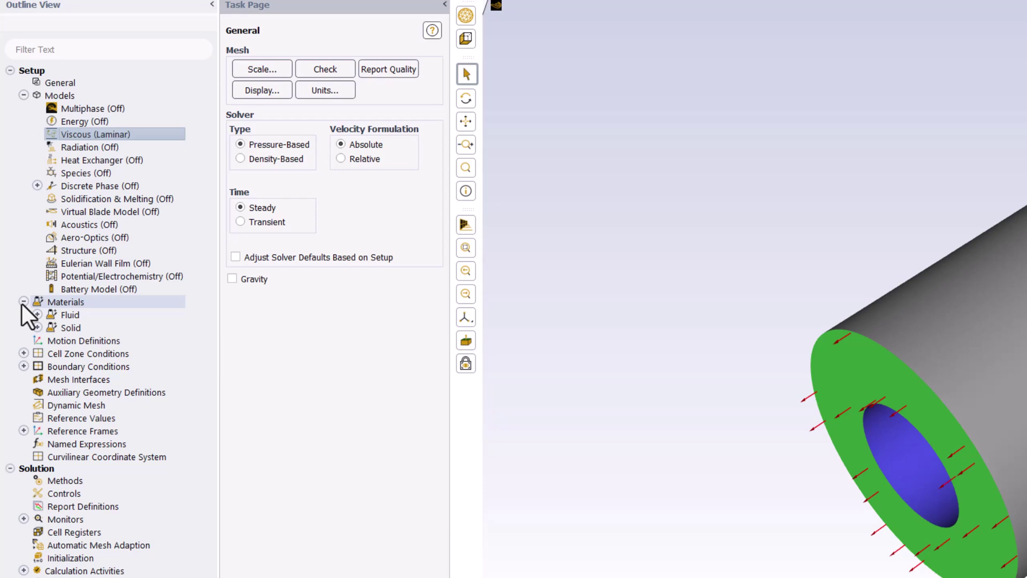
pyautogui.click(37, 315)
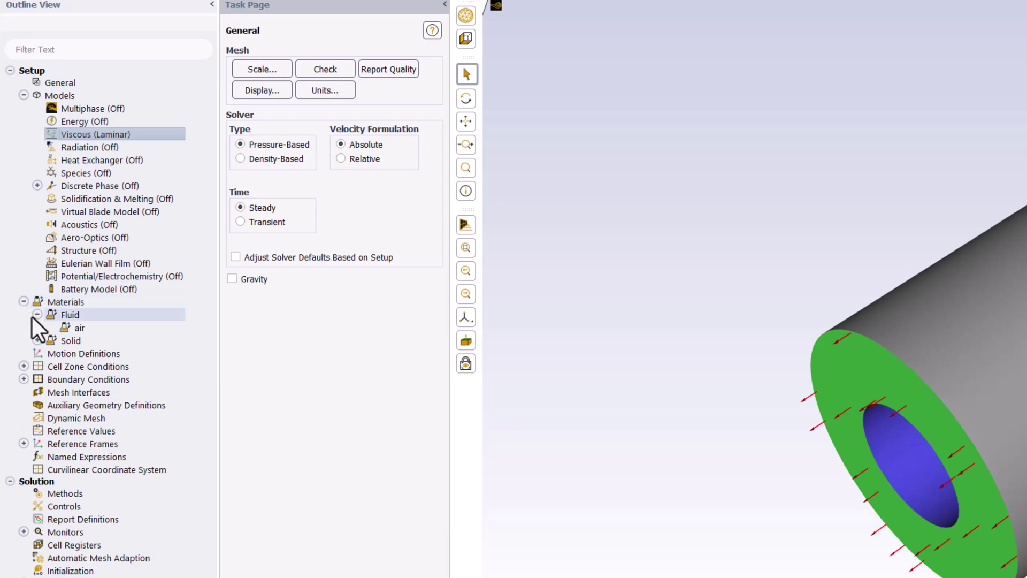
pyautogui.doubleClick(151, 327)
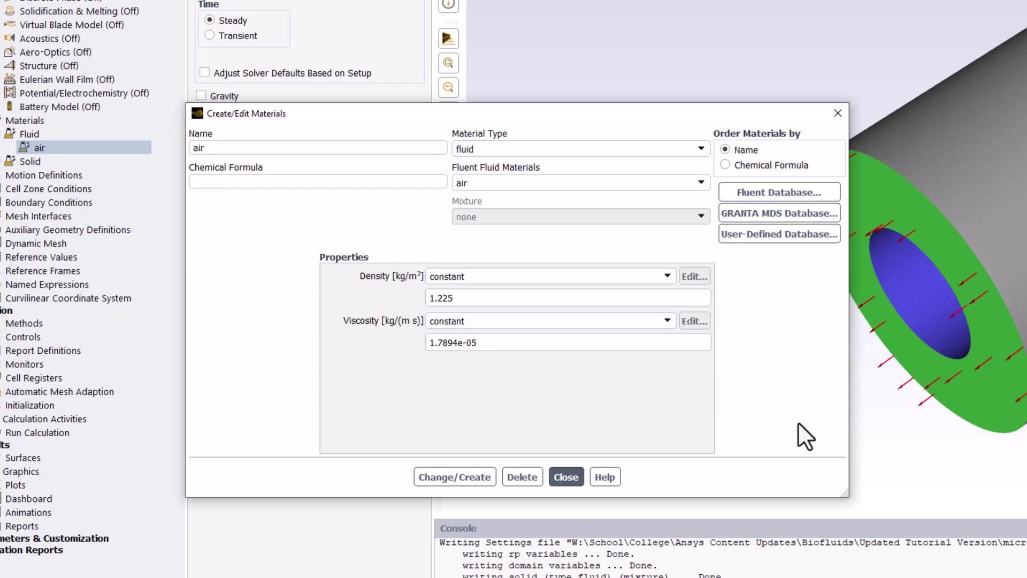
pyautogui.moveTo(533, 298); pyautogui.dragTo(415, 292)
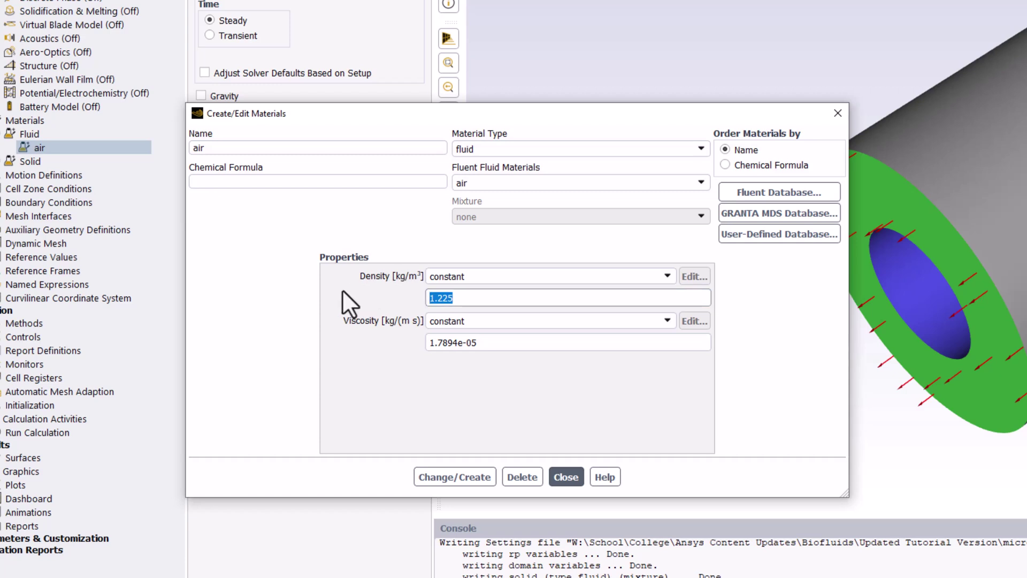
pyautogui.write('997')
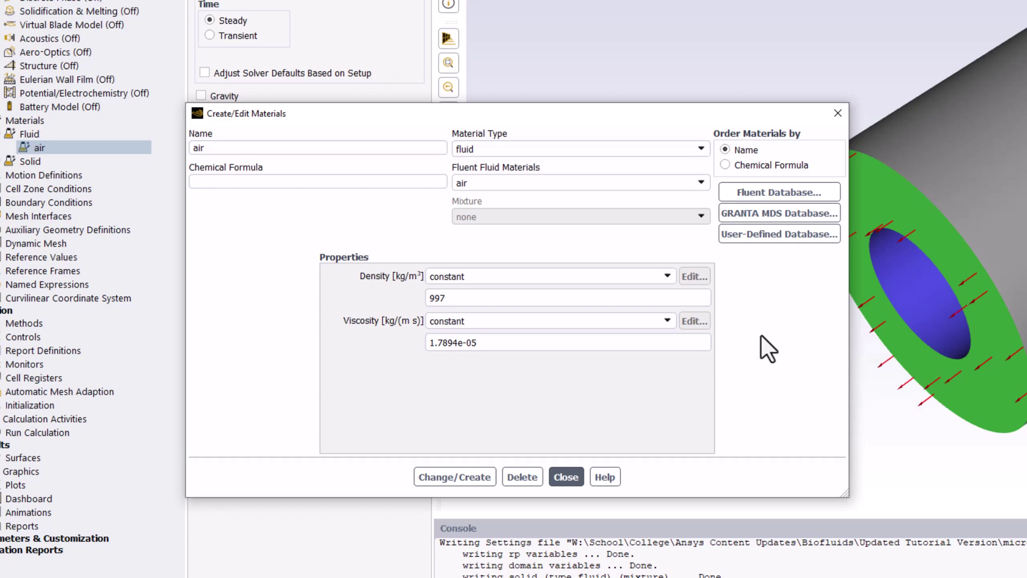
pyautogui.click(517, 344)
pyautogui.hotkey('ctrl', 'a')
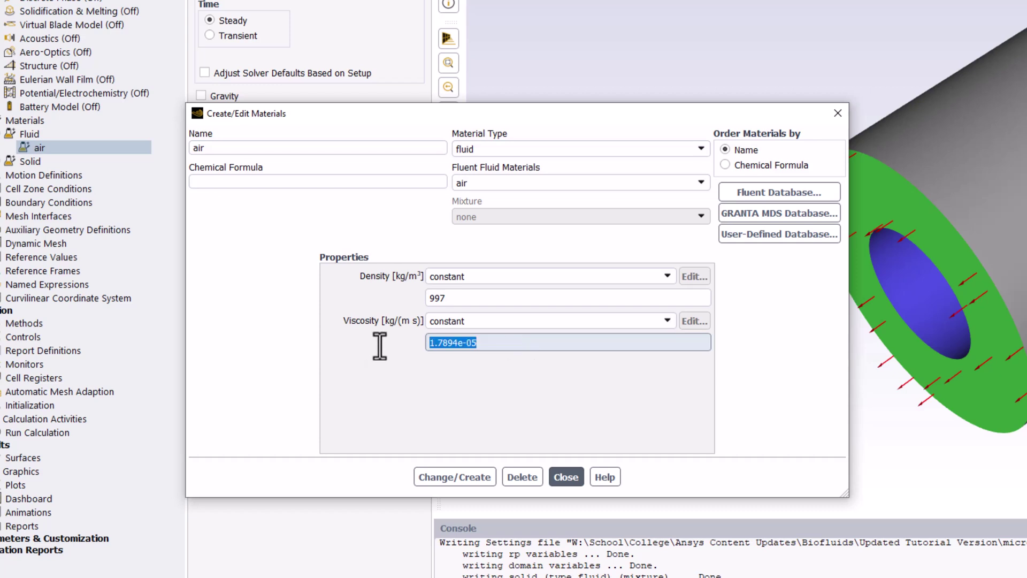
pyautogui.write('8.55')
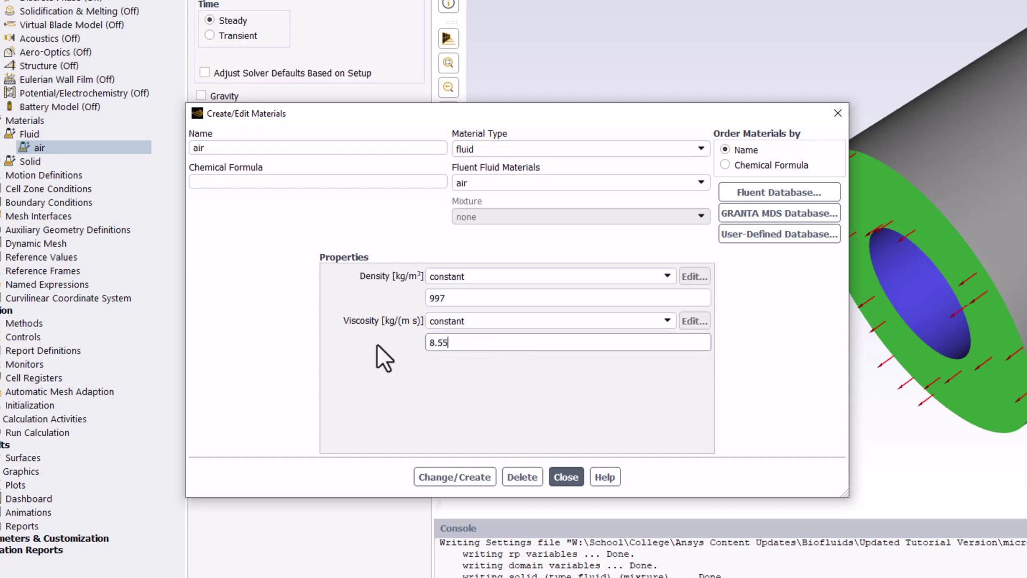
pyautogui.write('E-4')
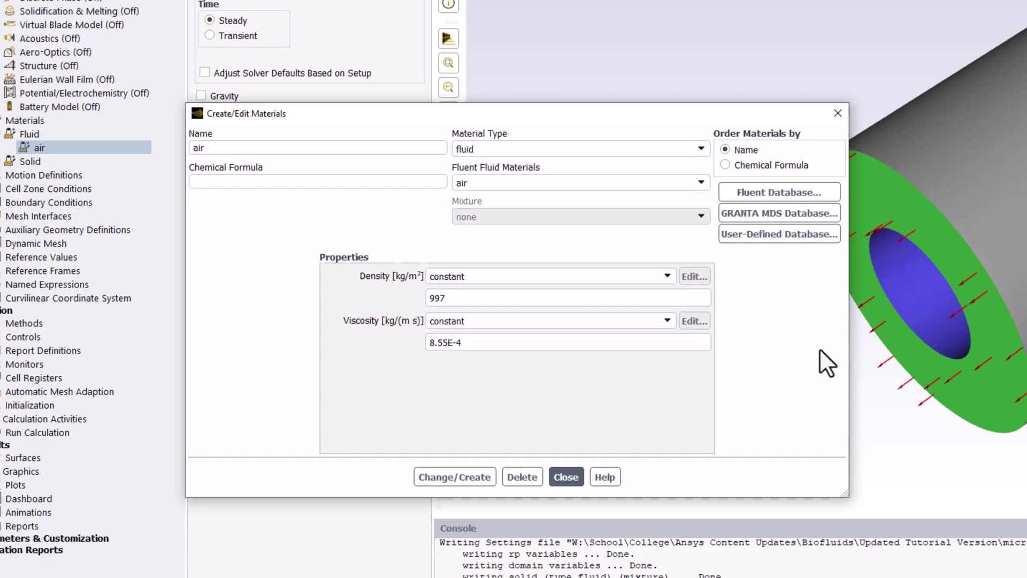
pyautogui.click(442, 481)
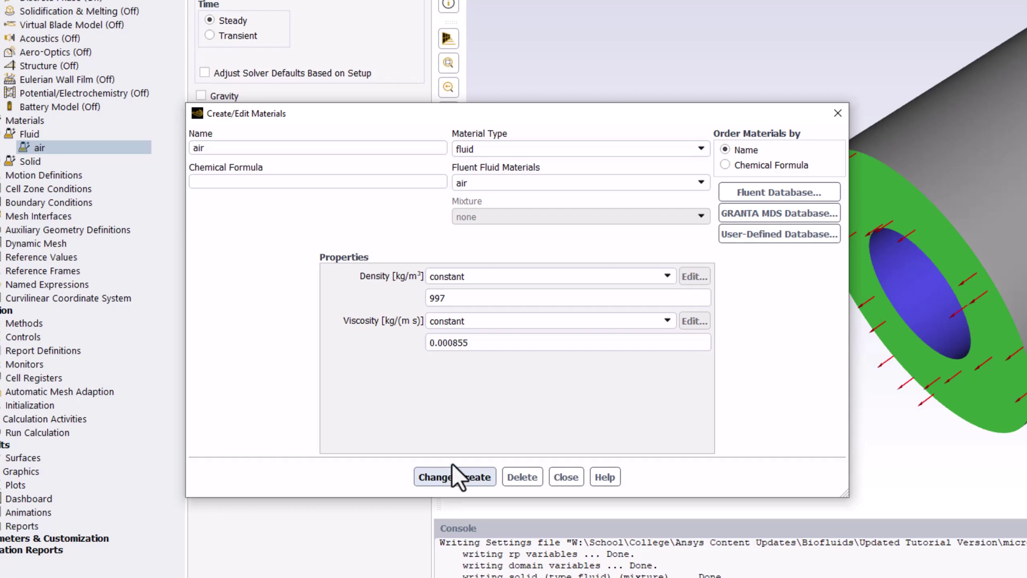
pyautogui.click(565, 476)
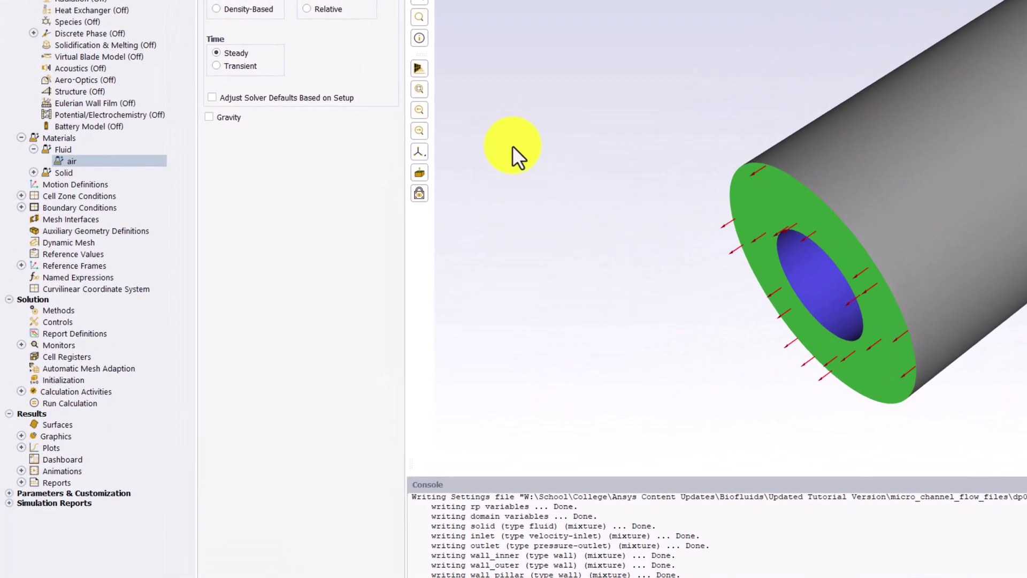
# Set the velocity magnitude of the inlet boundary condition to 5E-6 m/s
pyautogui.doubleClick(117, 206)
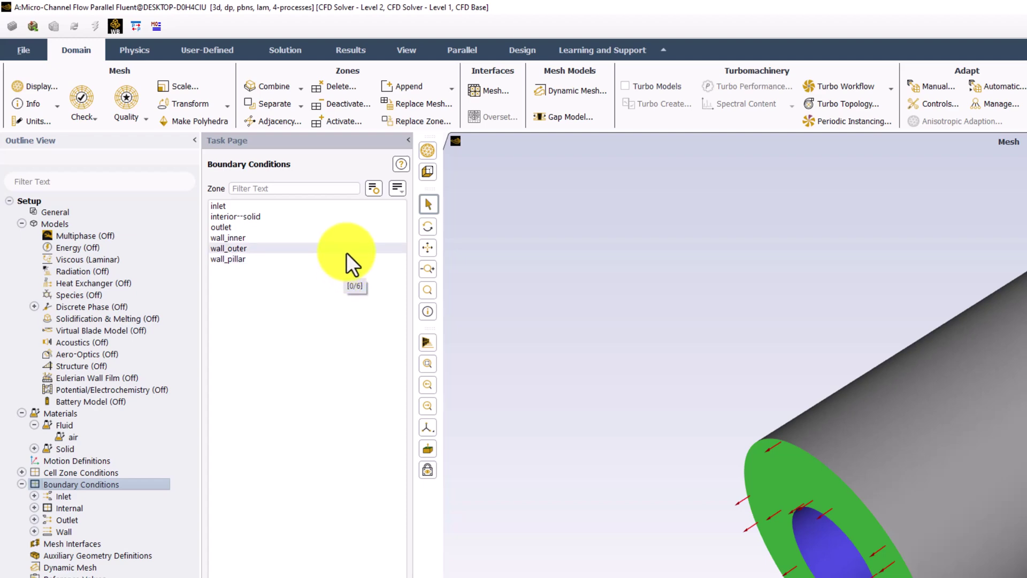
pyautogui.click(357, 207)
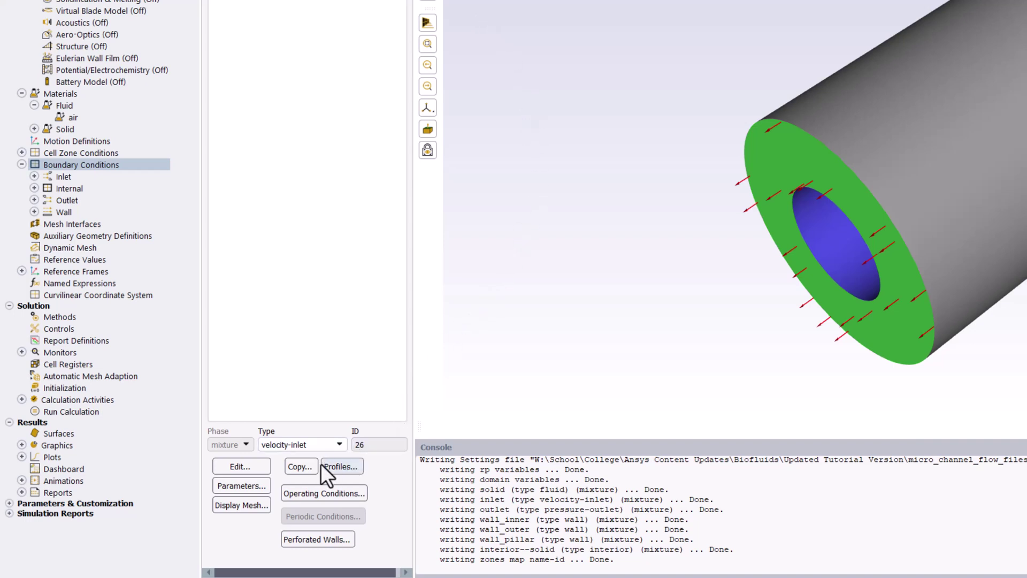
pyautogui.click(256, 470)
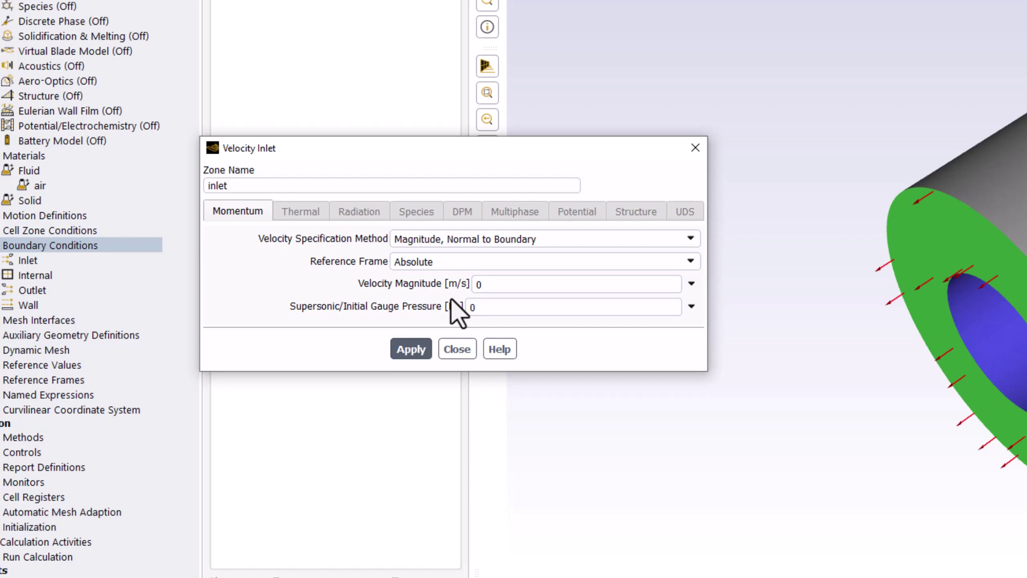
pyautogui.click(500, 286)
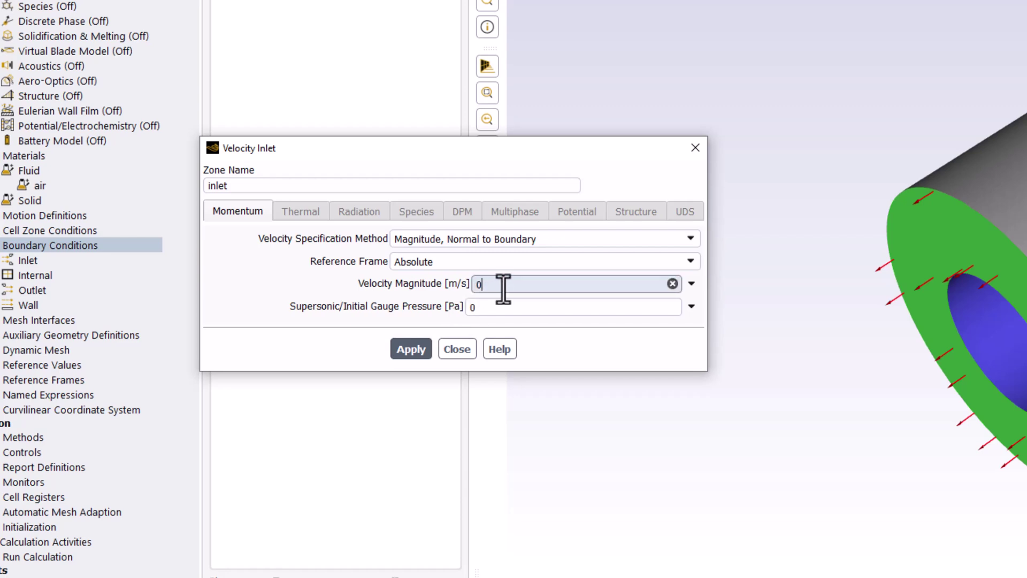
pyautogui.write('5E-6')
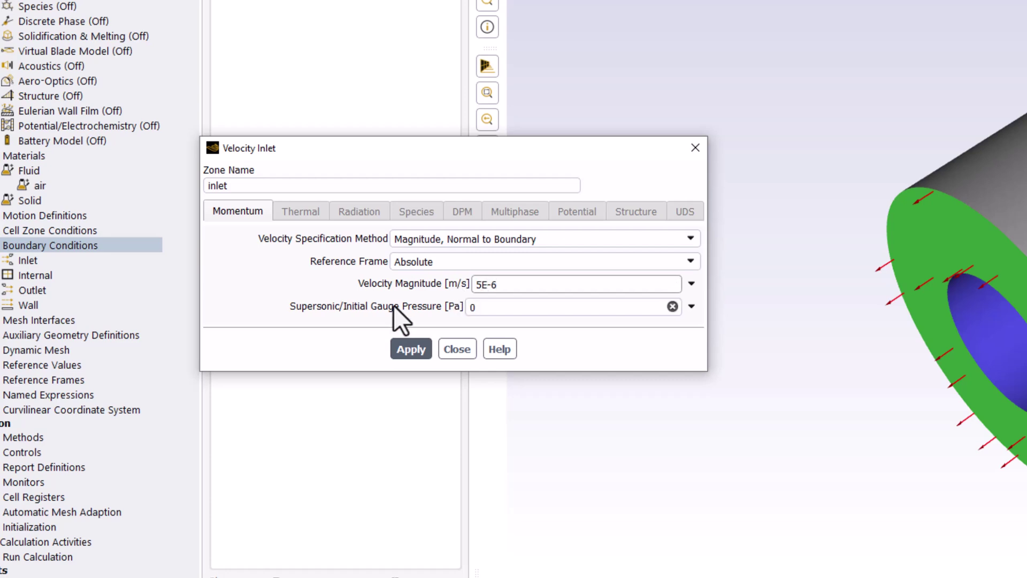
pyautogui.click(287, 315)
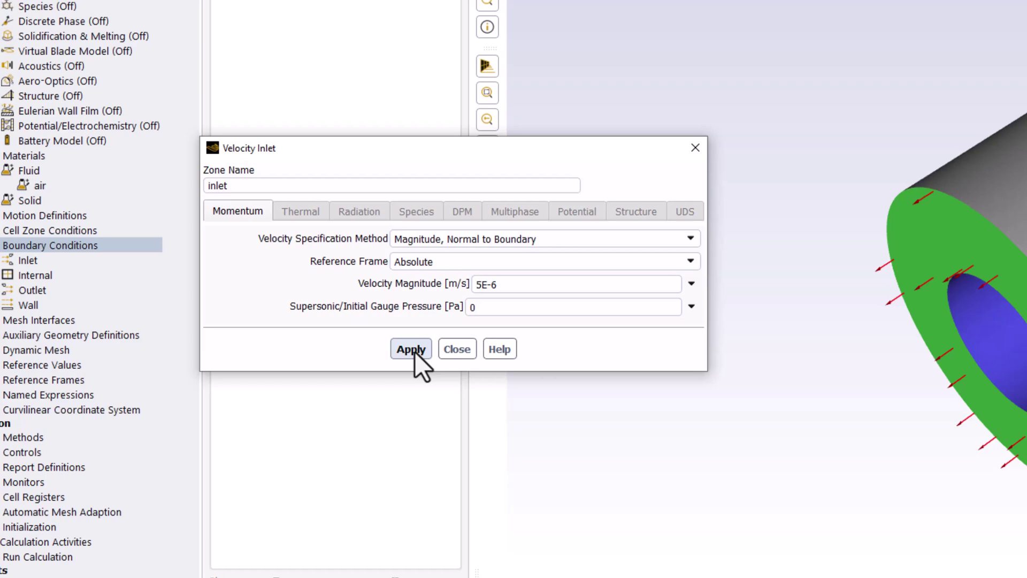
pyautogui.click(451, 354)
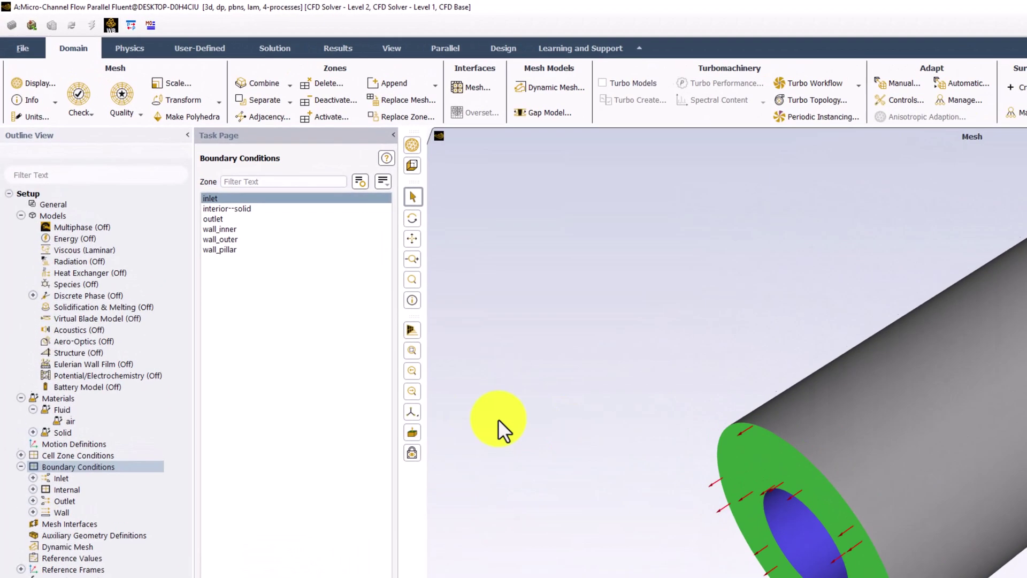
# Review the momentum settings of the outlet's pressure-outlet boundary condition
pyautogui.click(230, 221)
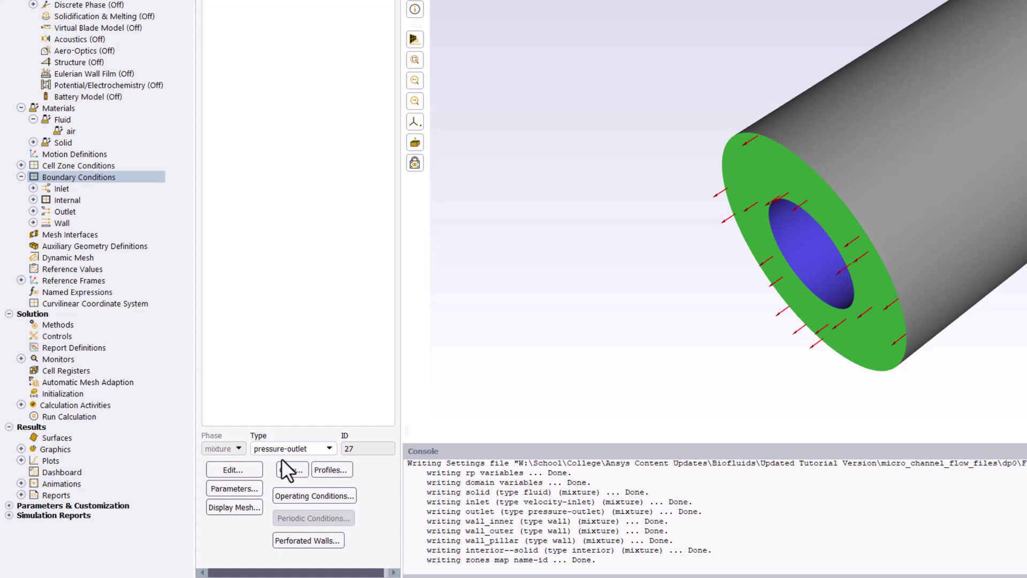
pyautogui.click(248, 468)
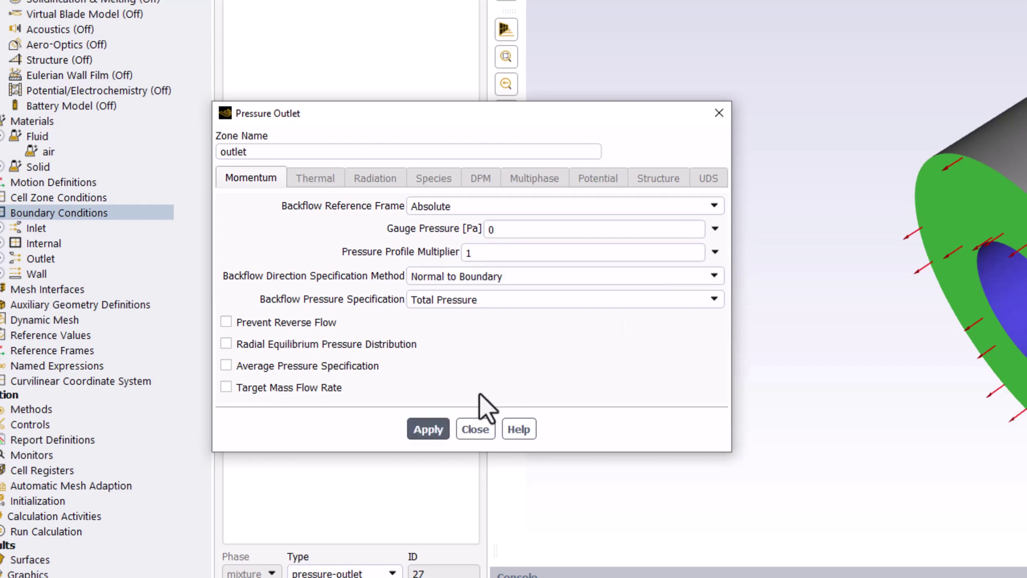
pyautogui.click(473, 430)
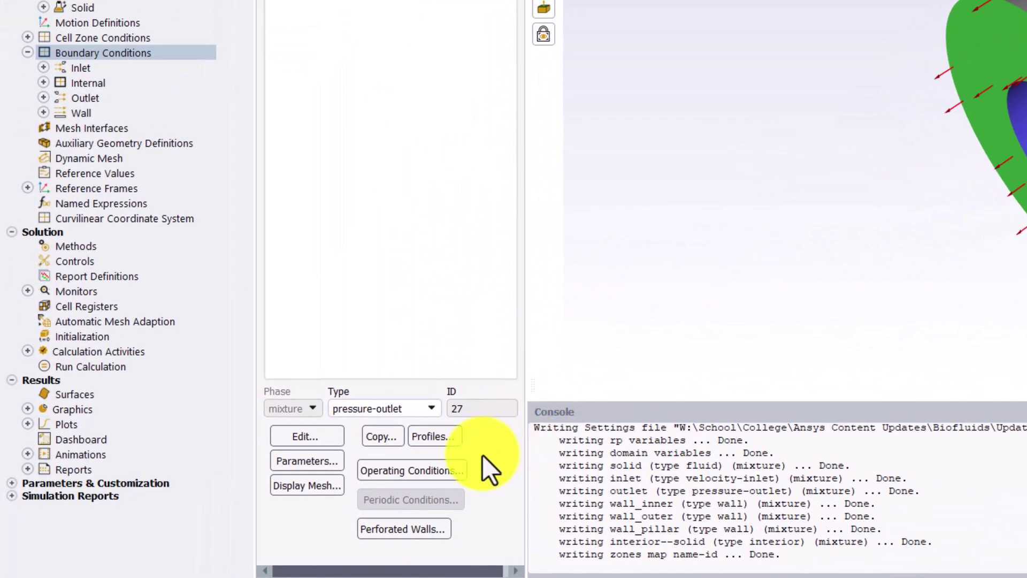
# Set the operating pressure in the operating conditions to 300 Pa
pyautogui.click(455, 464)
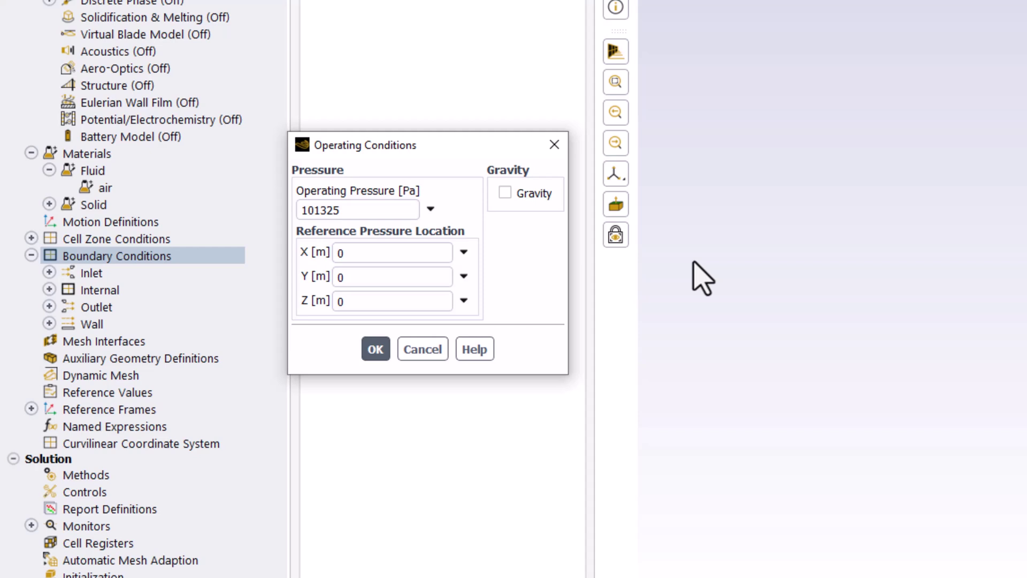
pyautogui.click(356, 210)
pyautogui.moveTo(356, 210); pyautogui.dragTo(282, 214)
pyautogui.write('300')
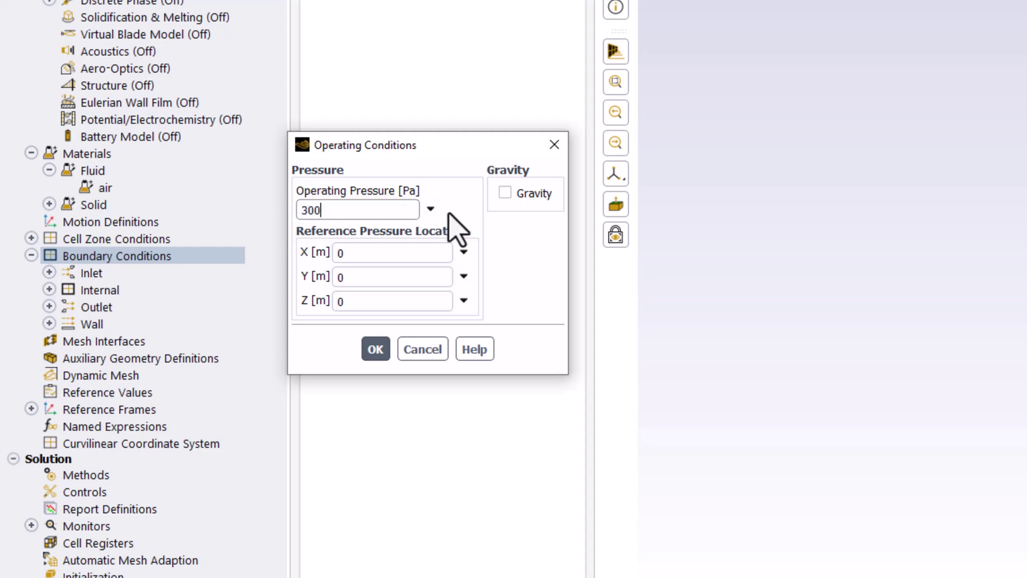
pyautogui.click(474, 214)
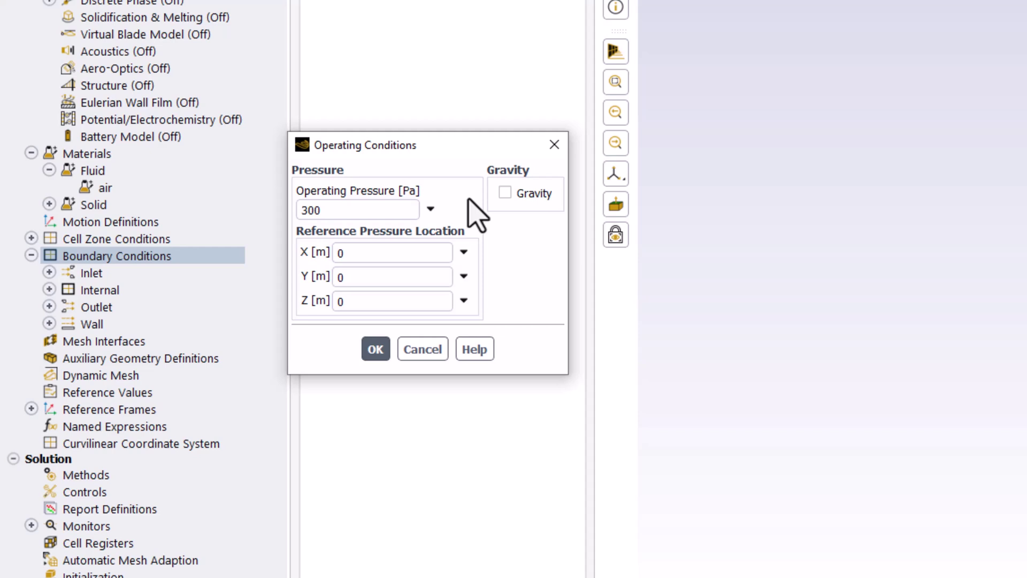
pyautogui.click(375, 353)
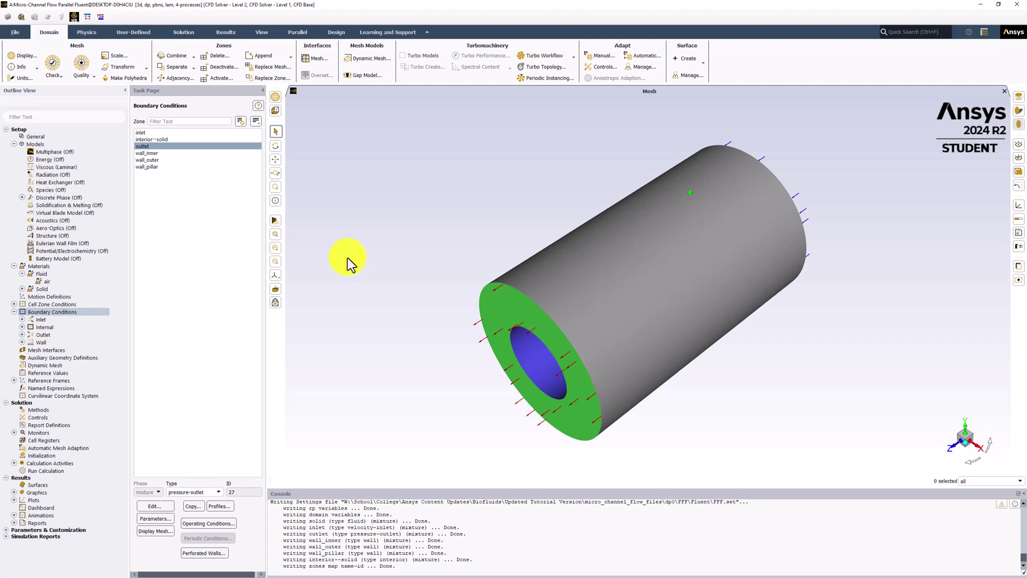
# Check the boundary types assigned to the wall_inner, wall_outer and wall_pillar zones
pyautogui.click(211, 154)
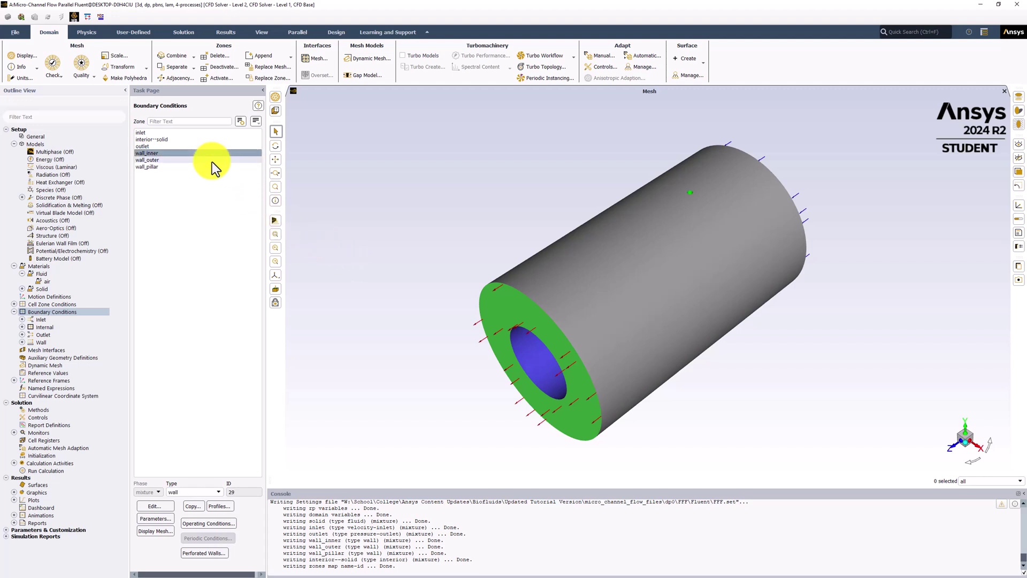
pyautogui.click(212, 159)
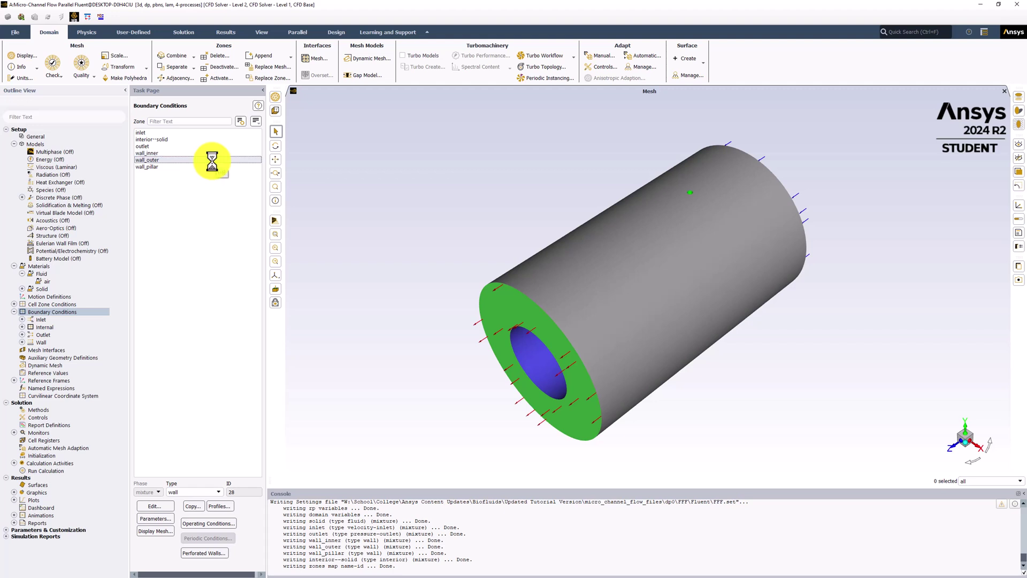
pyautogui.click(216, 170)
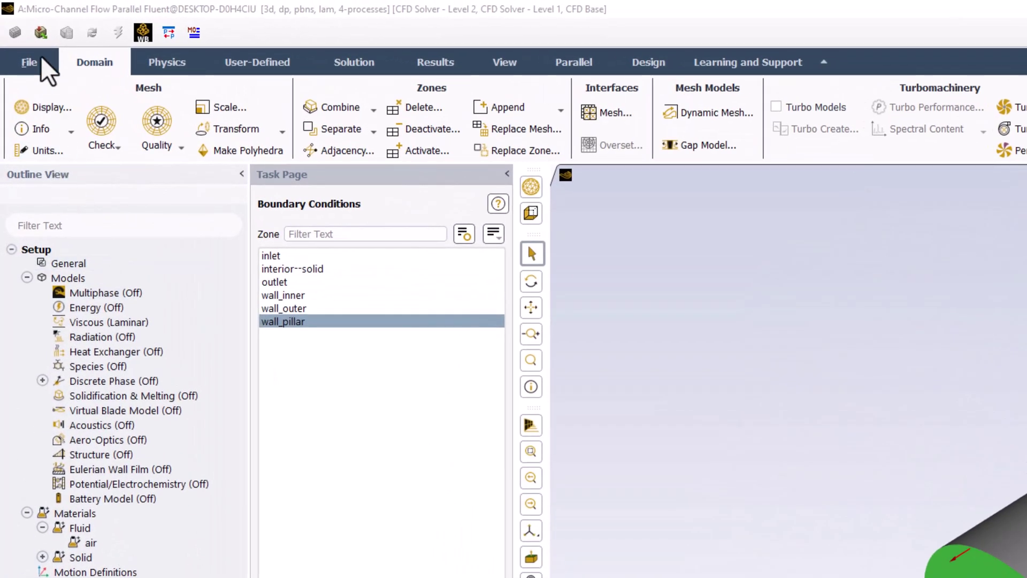
# Save the project with the completed physics setup
pyautogui.click(46, 63)
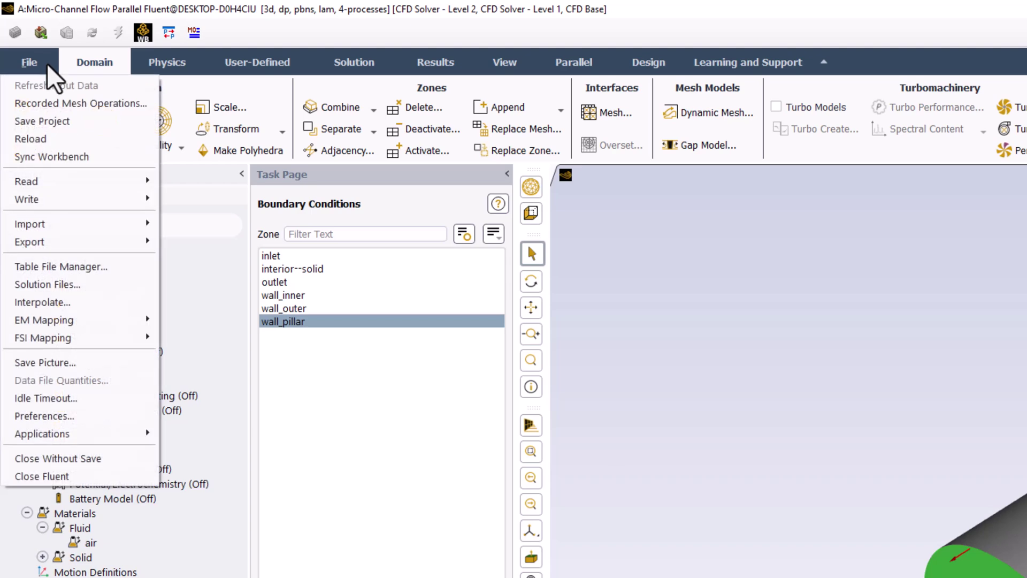
pyautogui.click(86, 121)
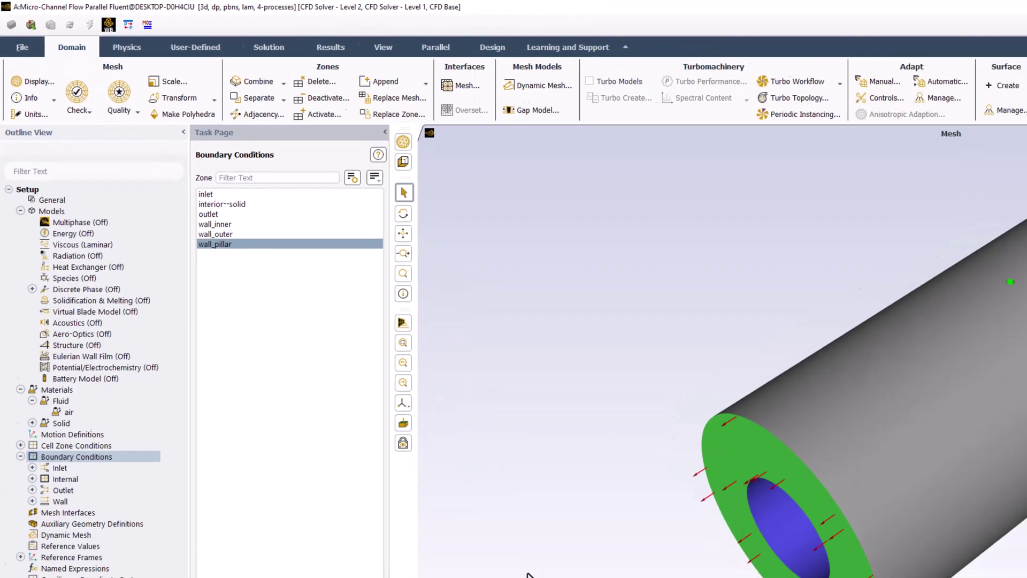